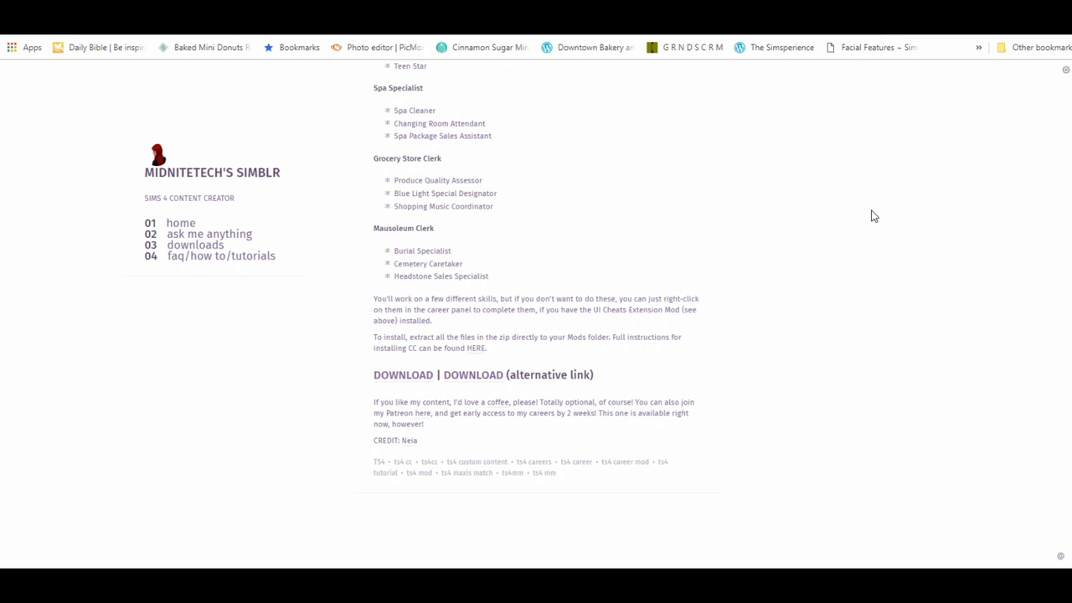
- Look over the post about six part-time jobs for teens, including its job titles, instructions and download links
scroll(879, 216, "down", 1)
scroll(880, 216, "up", 12)
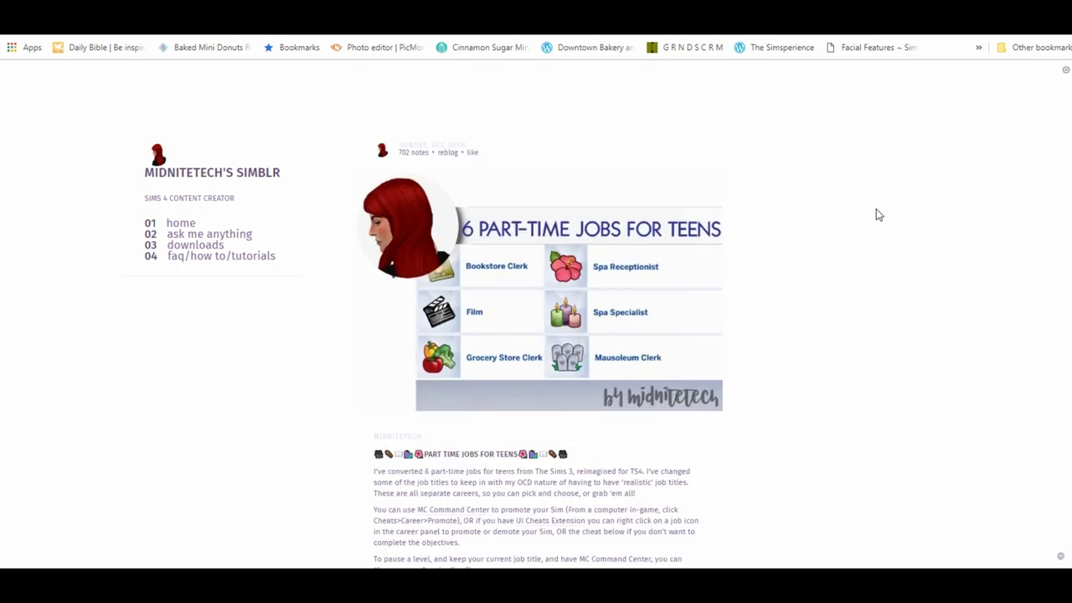
scroll(876, 215, "down", 2)
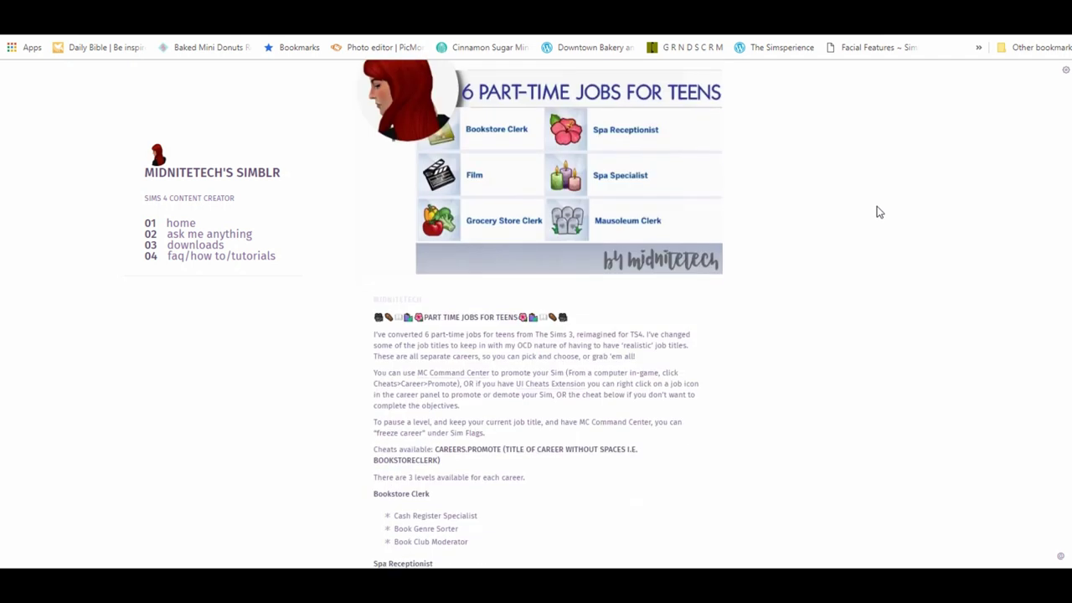
scroll(819, 189, "up", 2)
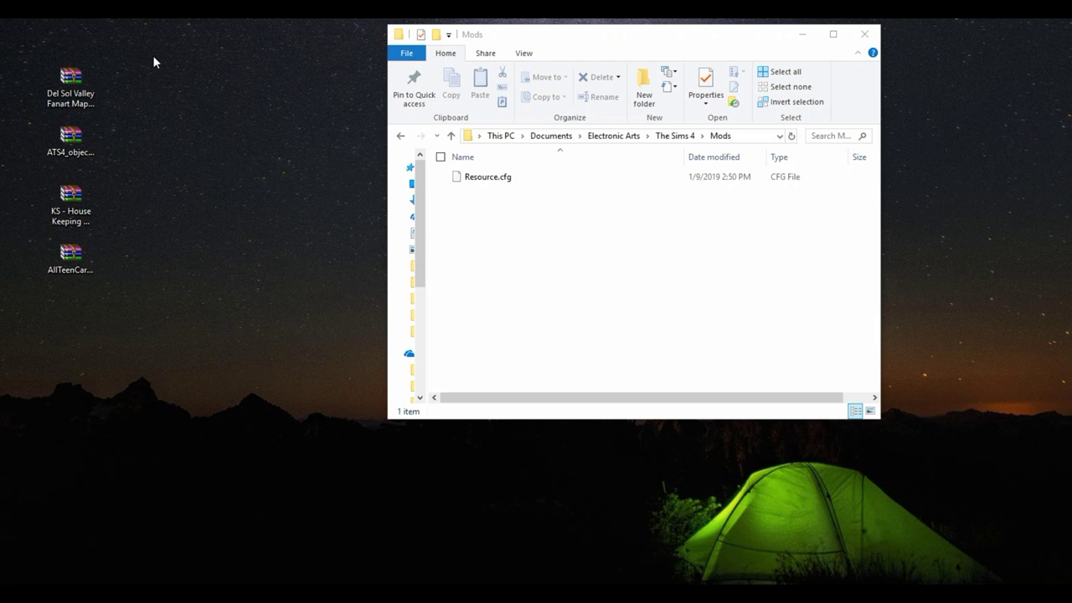
- Place a shortcut to The Sims 4 Mods folder on the desktop
double_click(75, 93)
left_click_drag(468, 136, 977, 84)
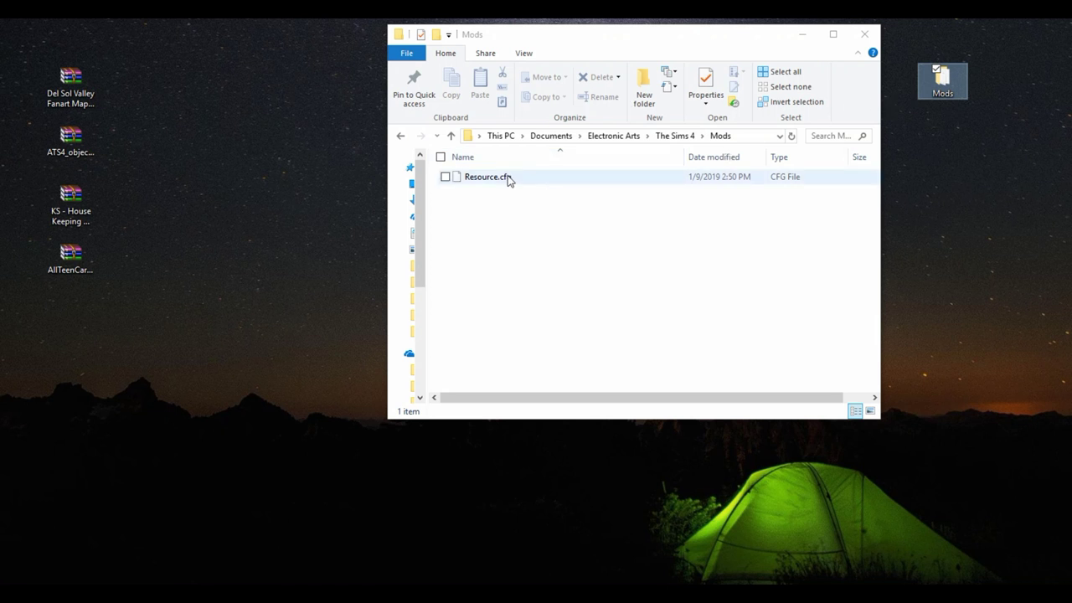
left_click(526, 178)
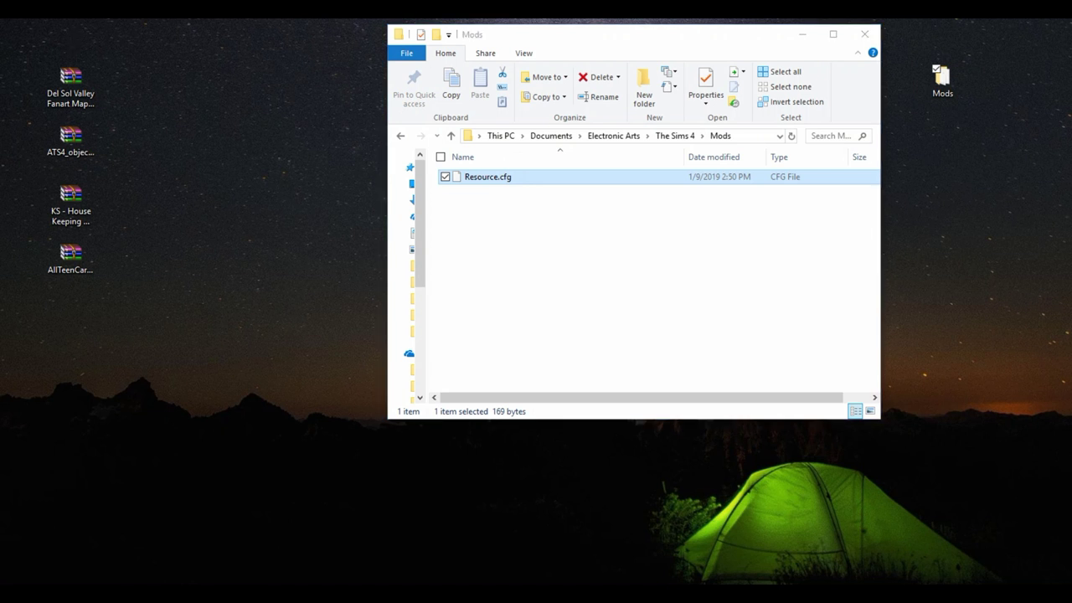
- Extract only the Del Sol Valley Fanart Map package file from its archive into the Mods folder and close the archive
left_click_drag(26, 94, 299, 158)
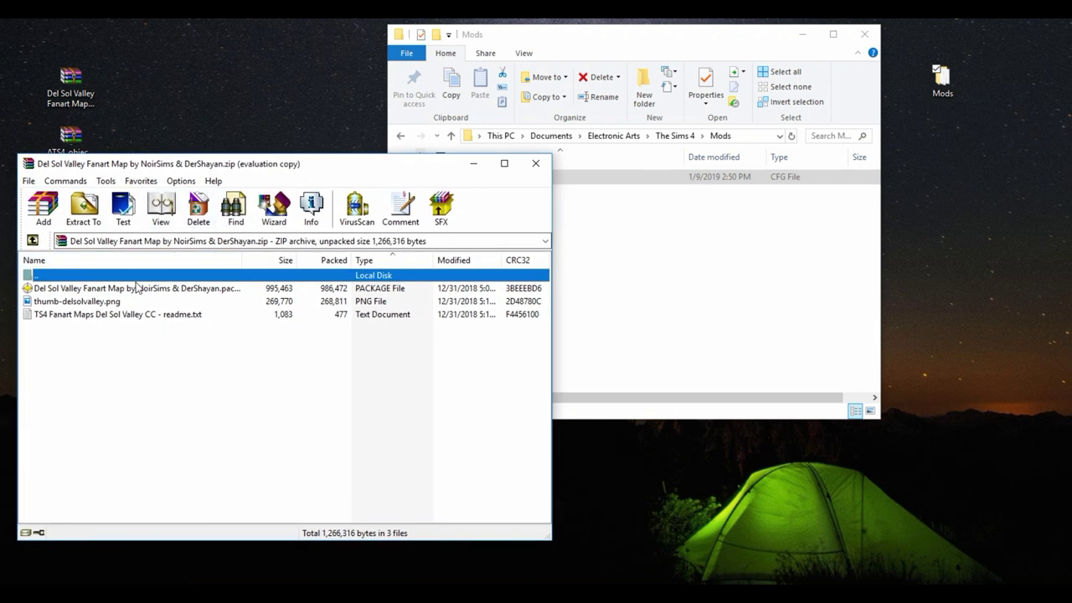
left_click_drag(130, 295, 694, 258)
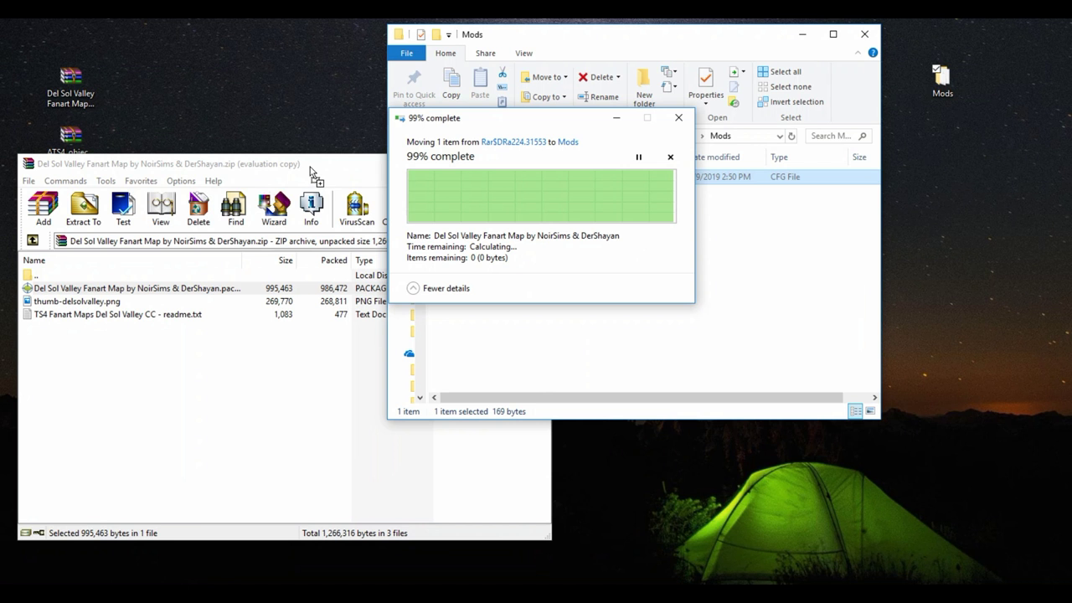
left_click(305, 172)
left_click(537, 163)
- Extract ATS4_object_bardrinks_glass_baileys.package from its desktop archive into the Mods folder and close the archive
left_click(74, 144)
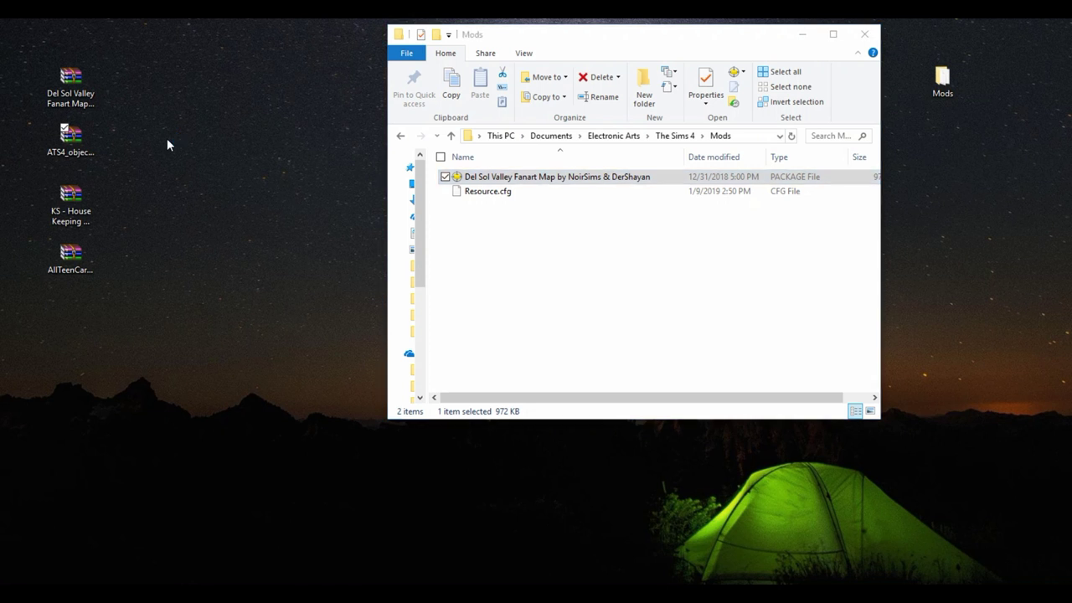
key("Return")
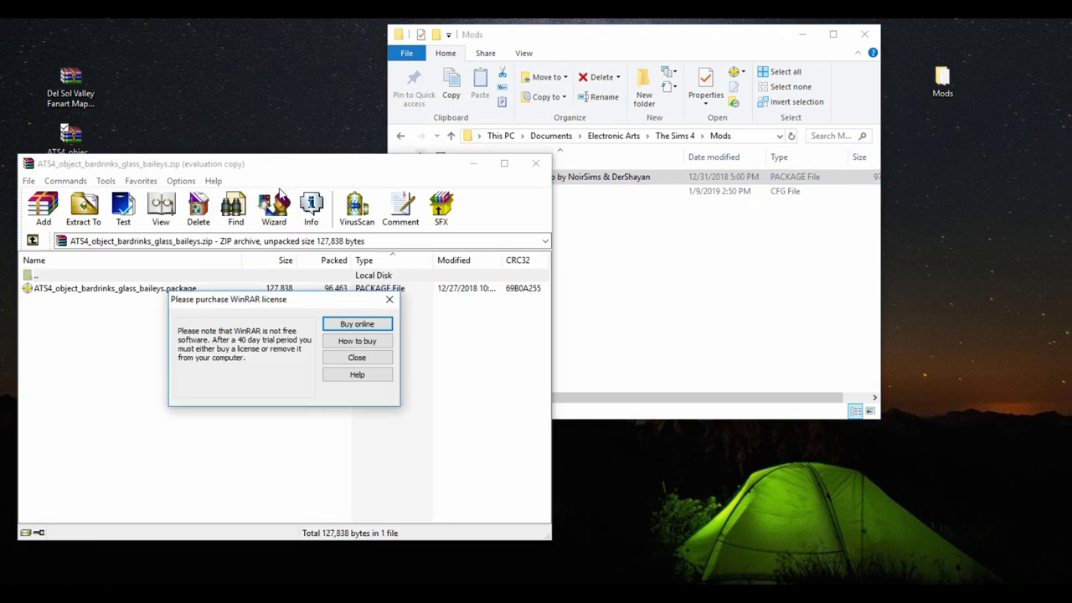
left_click(390, 299)
left_click_drag(132, 293, 270, 209)
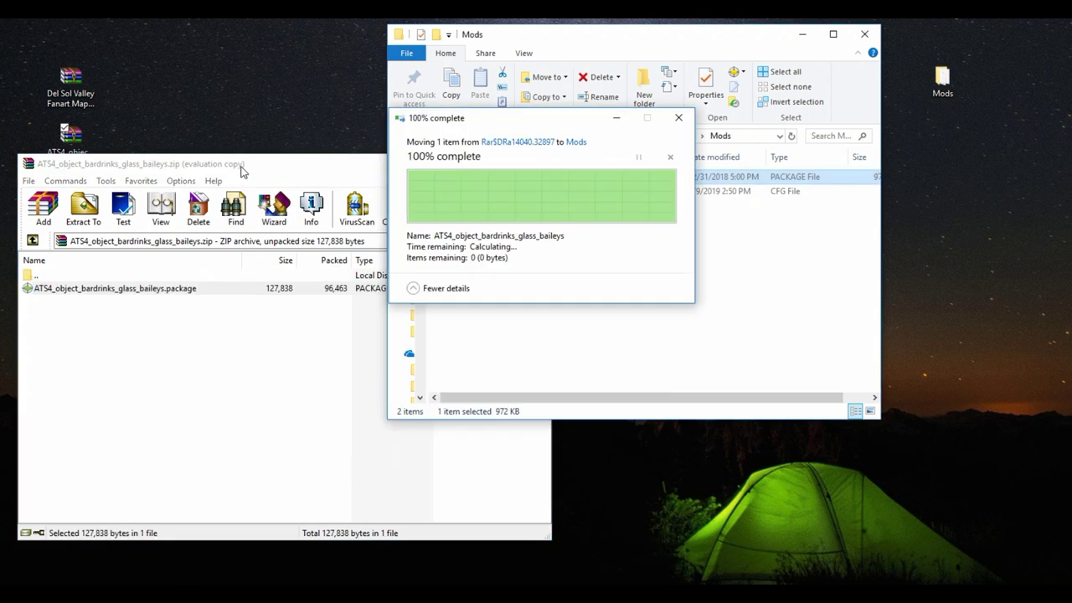
left_click(242, 172)
left_click(532, 162)
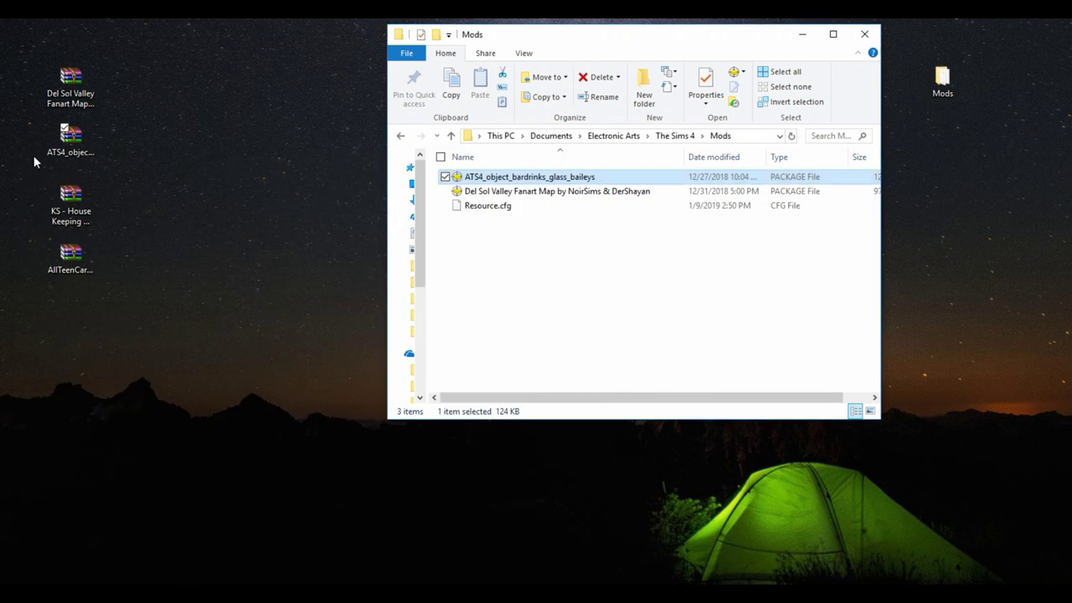
- Extract KS - House Keeping Service [Event].package from its desktop archive into the Mods folder and close the archive
double_click(71, 194)
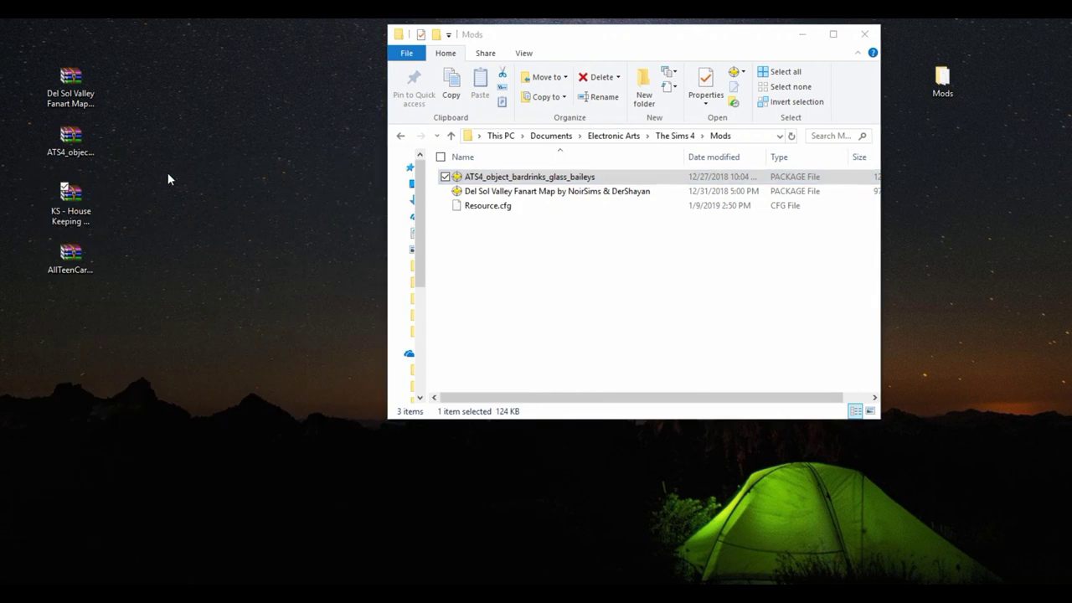
left_click(386, 300)
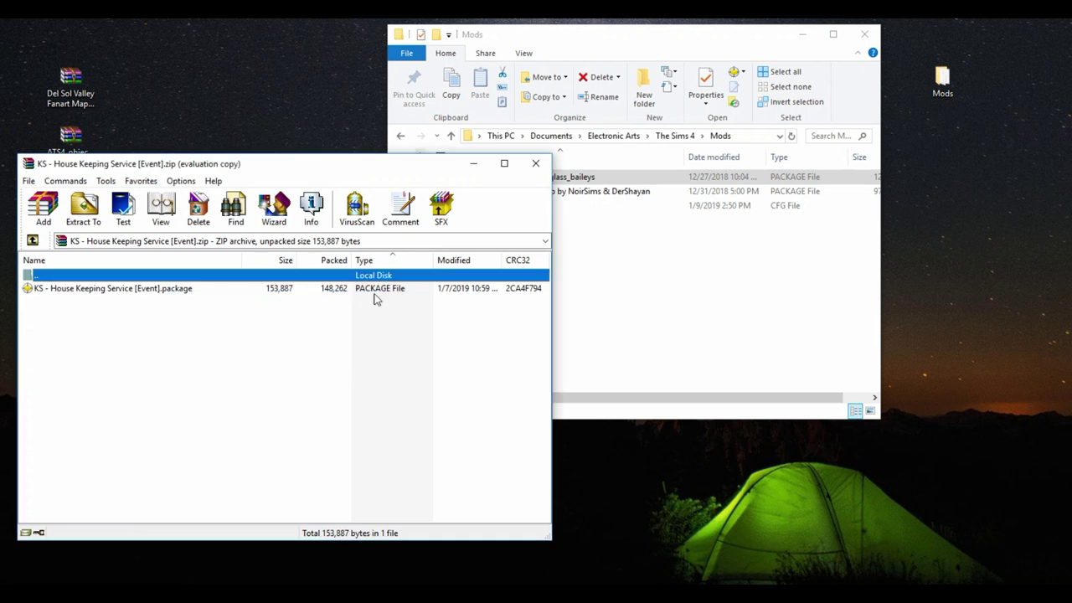
left_click_drag(127, 290, 645, 269)
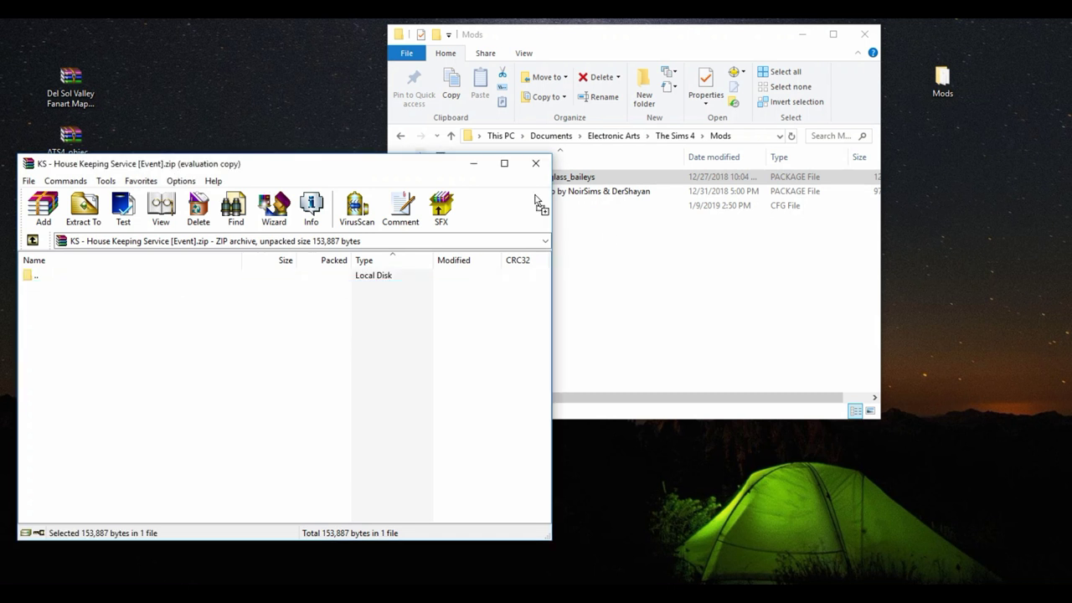
left_click(325, 174)
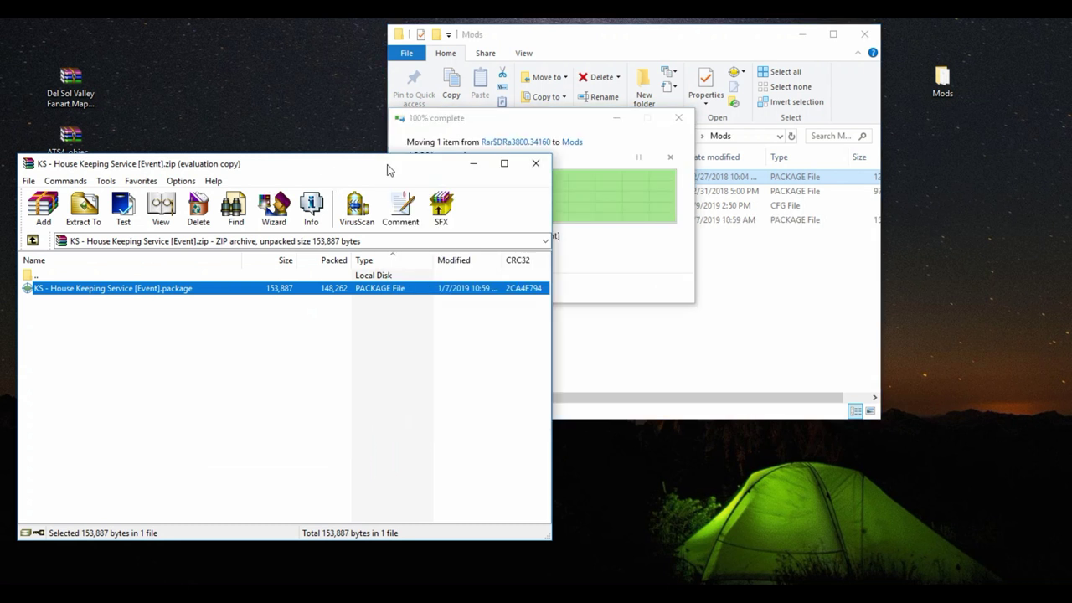
left_click(535, 167)
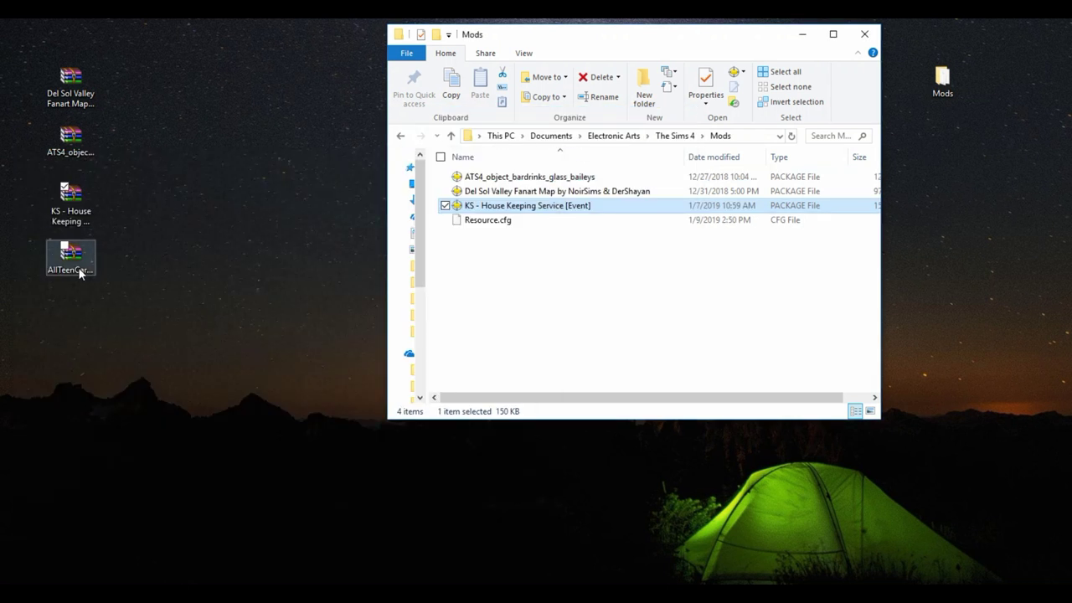
- Open AllTeenCareers.zip and highlight the matching BookstoreClerk package and ts4script files in it
double_click(80, 272)
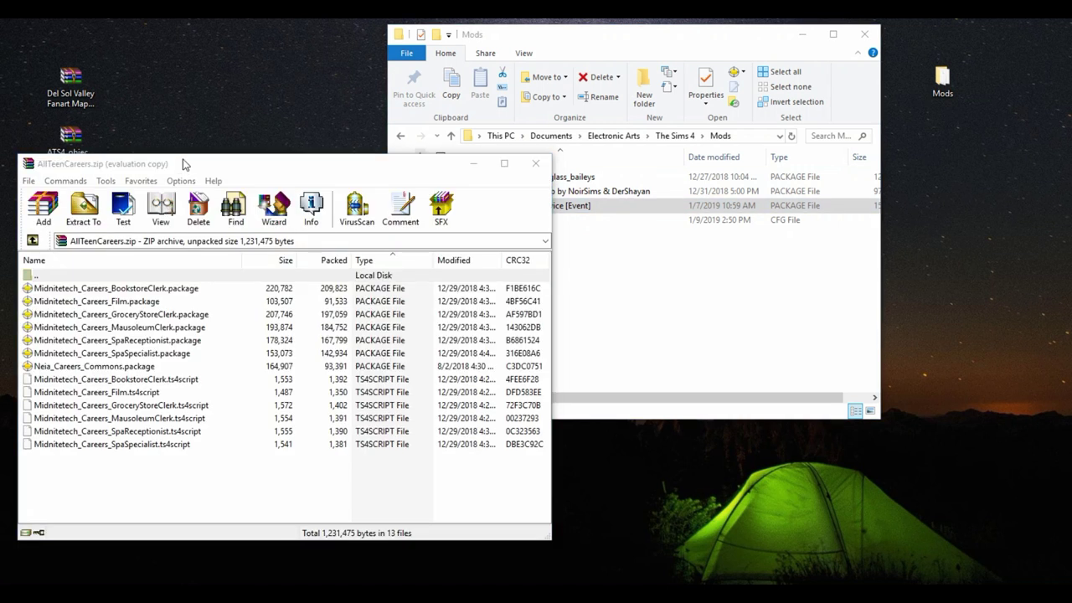
left_click_drag(183, 165, 184, 120)
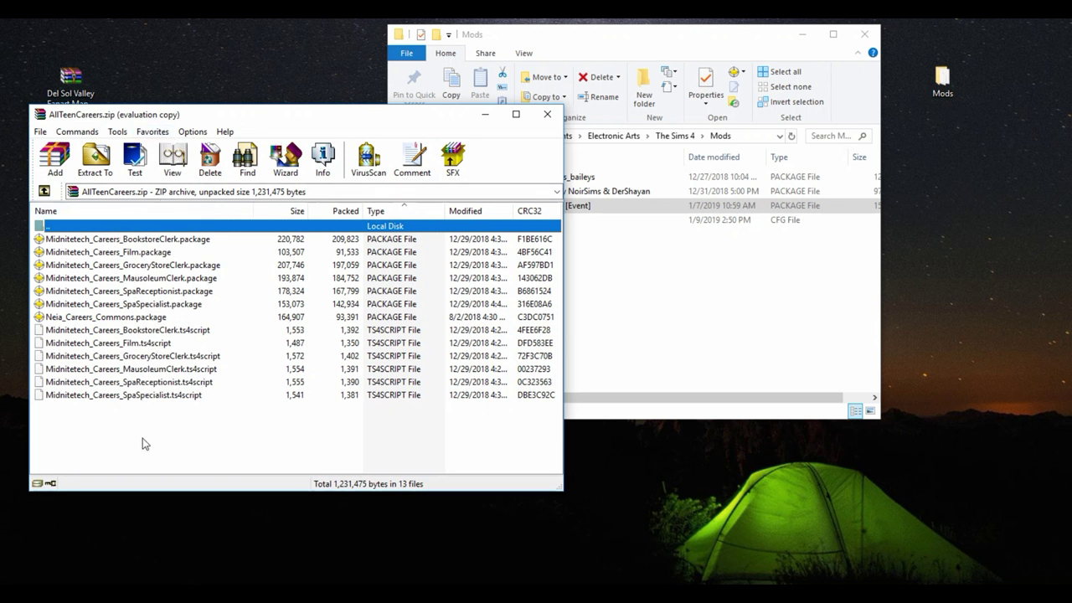
left_click_drag(144, 440, 98, 337)
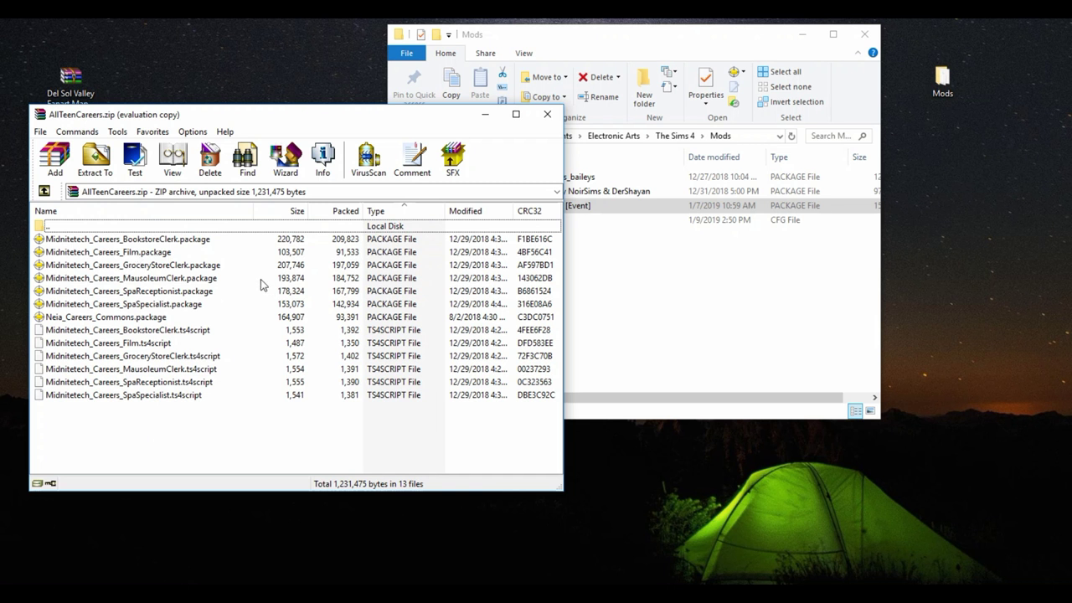
left_click(148, 241)
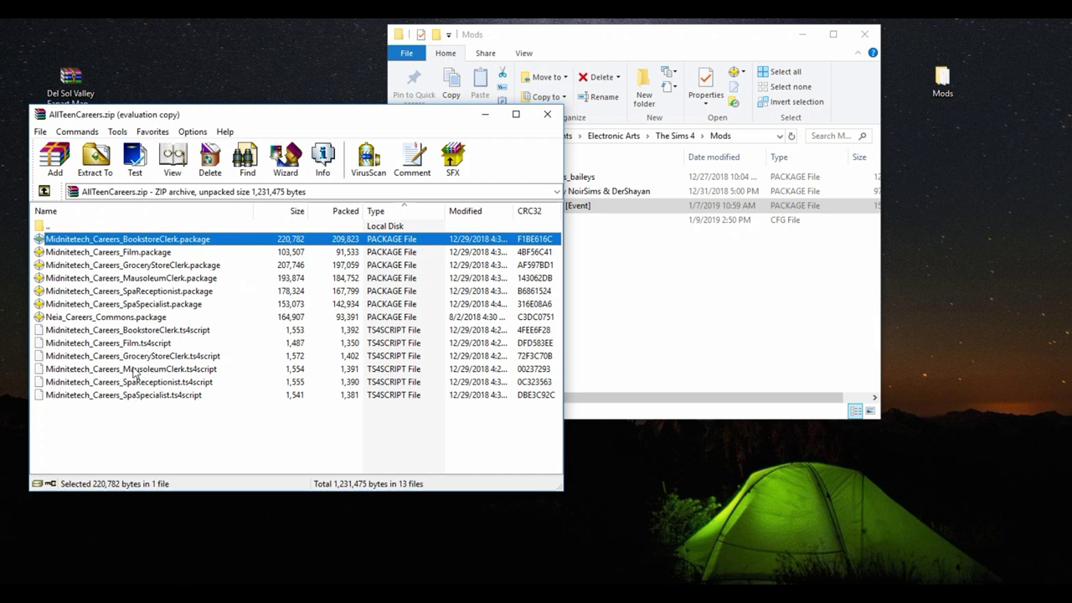
left_click(148, 332)
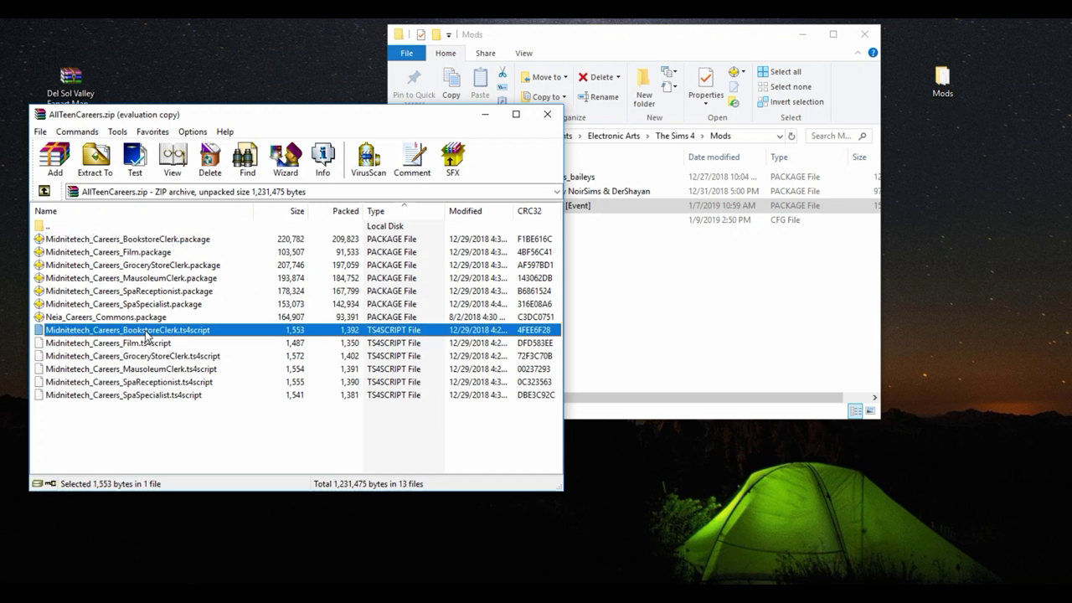
left_click(139, 242)
left_click(125, 334)
- Extract all package and ts4script files from AllTeenCareers.zip into the Mods folder and close the archive
left_click_drag(127, 419, 592, 234)
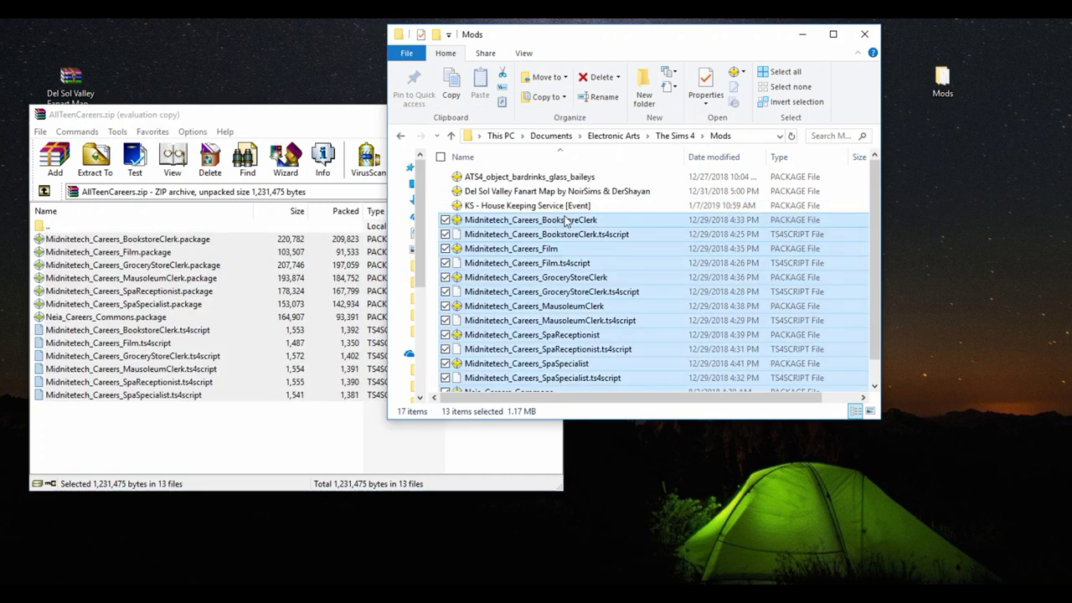
scroll(593, 234, "up", 1)
left_click(230, 117)
left_click(547, 114)
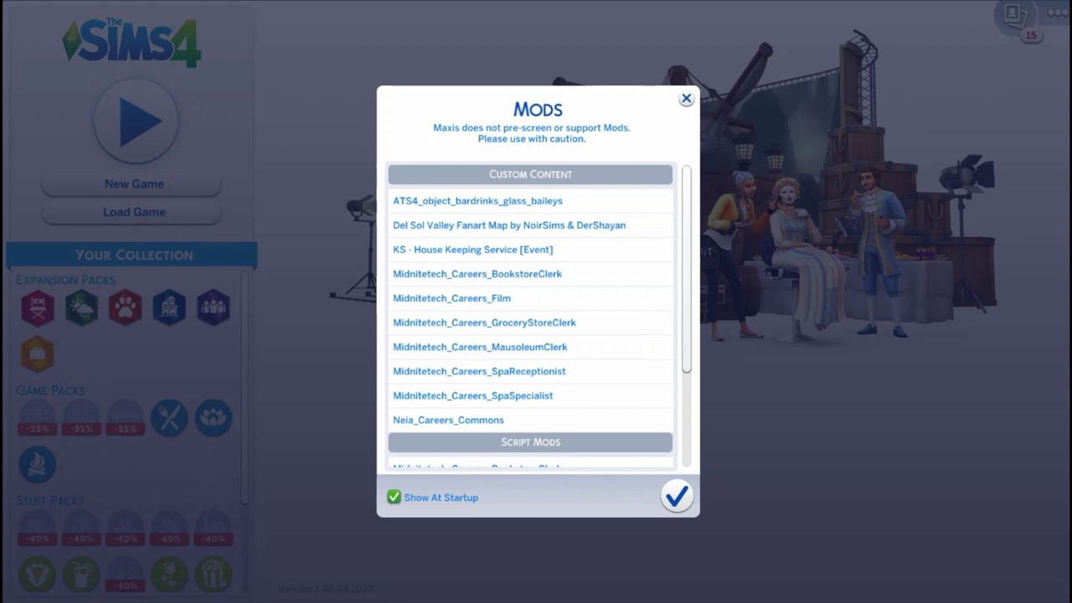
- Check The Sims 4's startup Mods list for the installed files under Custom Content and Script Mods
scroll(530, 318, "down", 3)
scroll(530, 316, "down", 1)
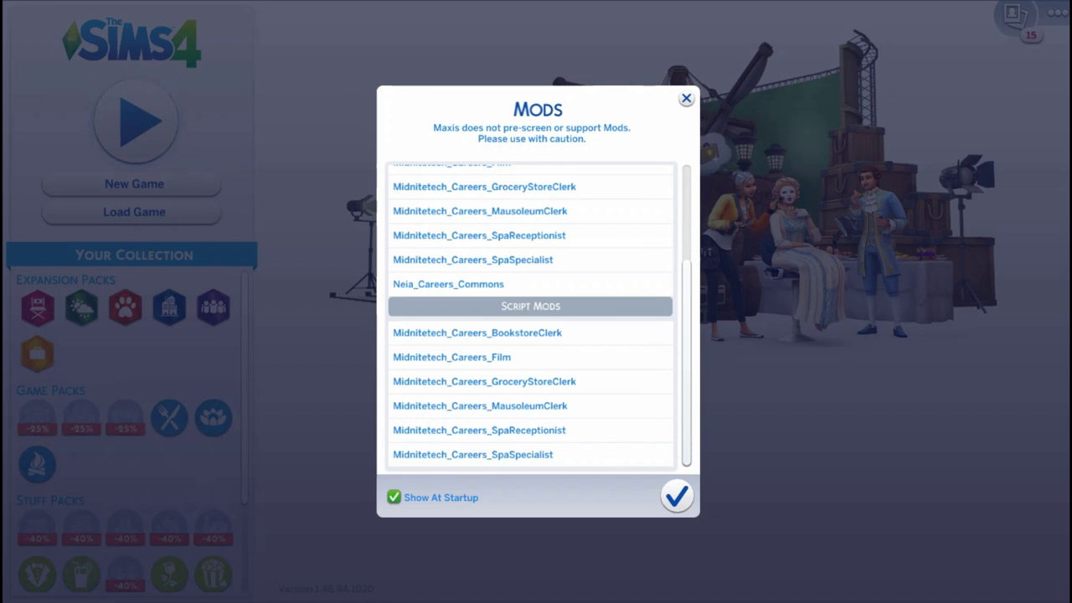
scroll(530, 317, "up", 5)
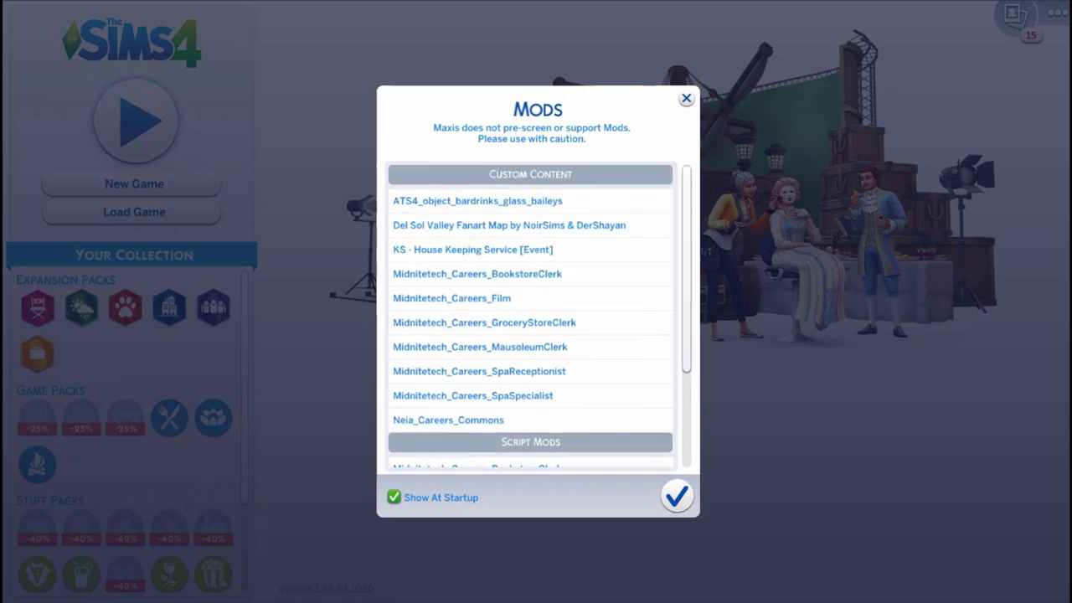